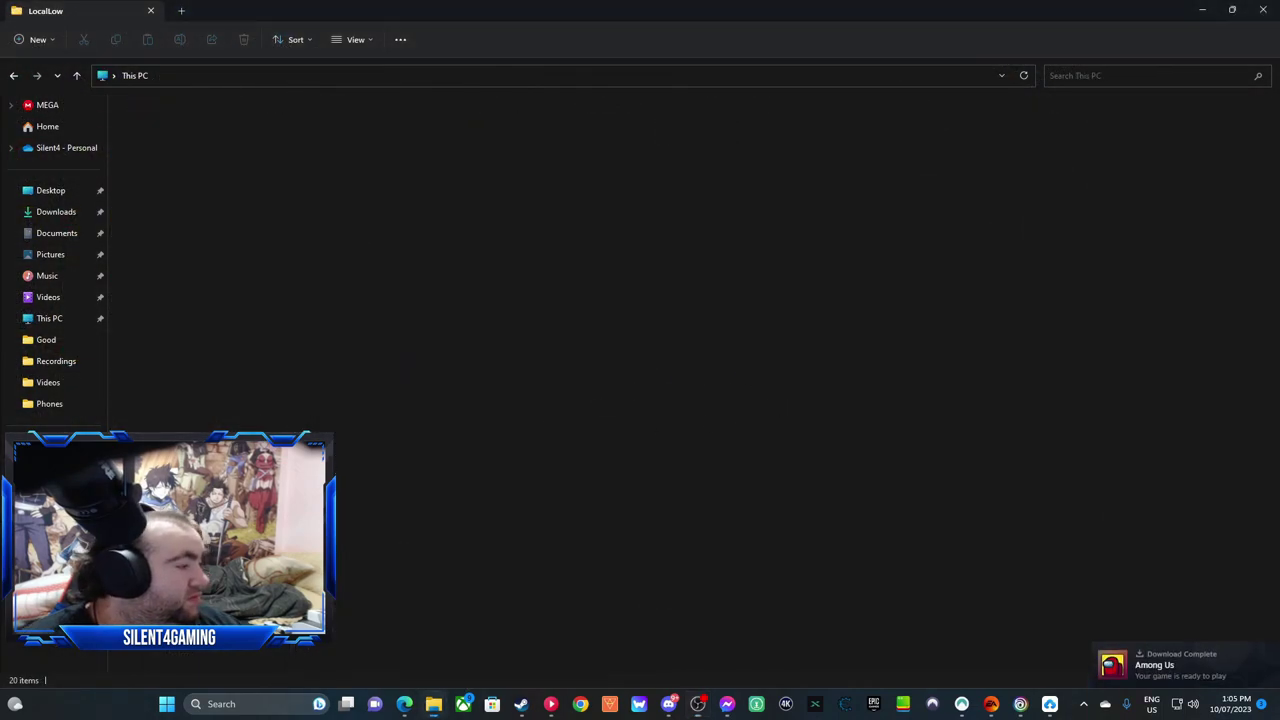
# Show the This PC drive list, including New Volume (F:) with 268 GB free.
pyautogui.click(919, 126)
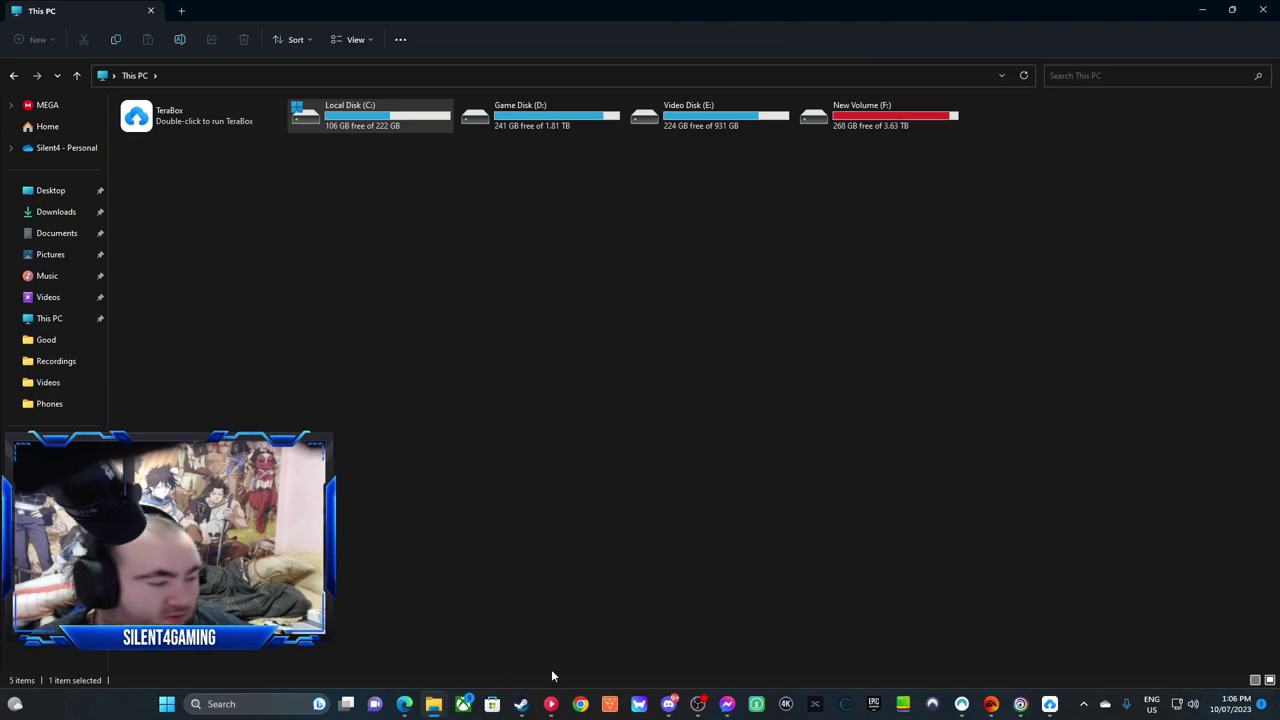
# Launch Among Us from Steam until its Privacy Policy and Terms of Use notice appears.
pyautogui.click(521, 704)
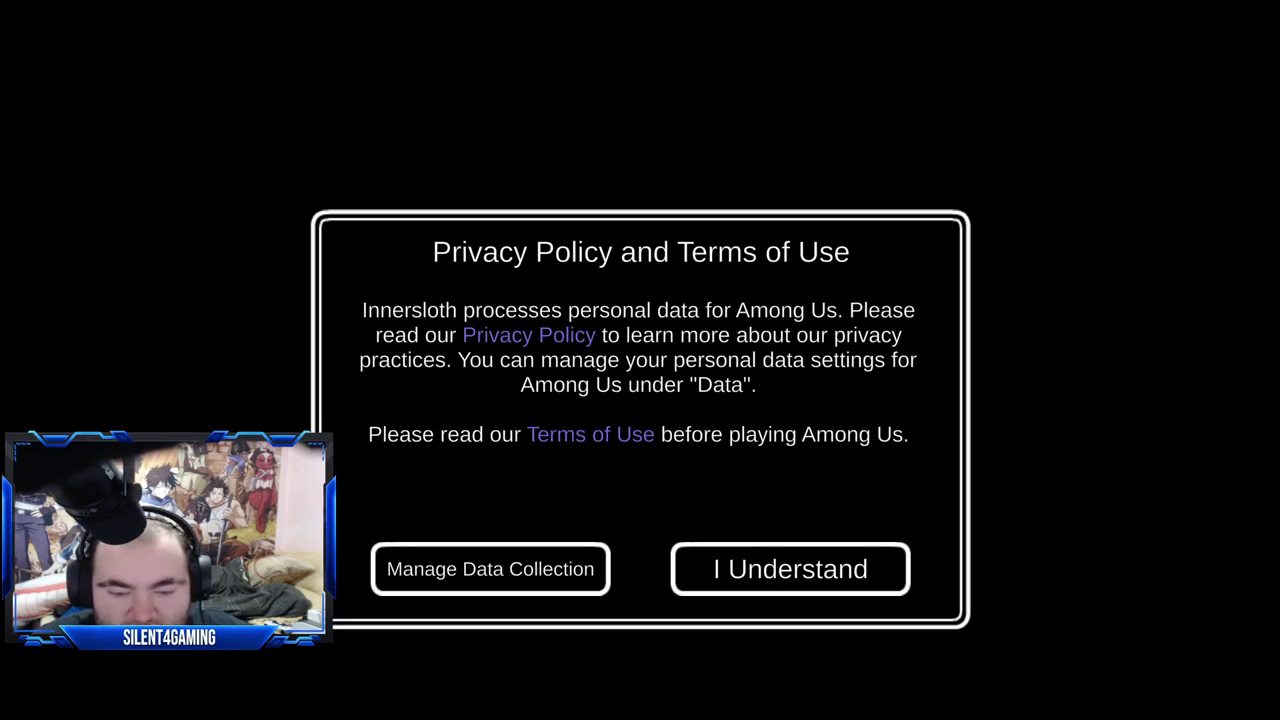
# Leave the game with Alt+Tab to get back to File Explorer's This PC page.
pyautogui.hotkey('alt', 'Tab')
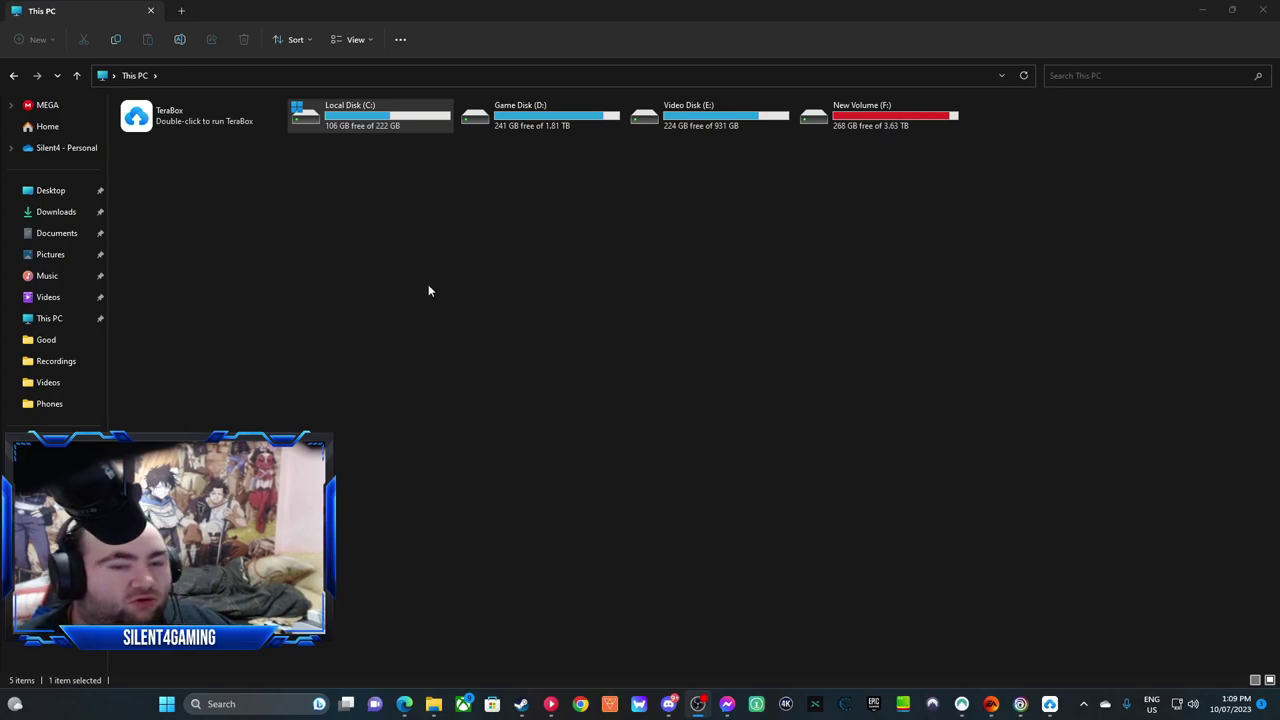
# Navigate from Local Disk (C:) through Users, the profile folder and AppData into LocalLow.
pyautogui.doubleClick(381, 134)
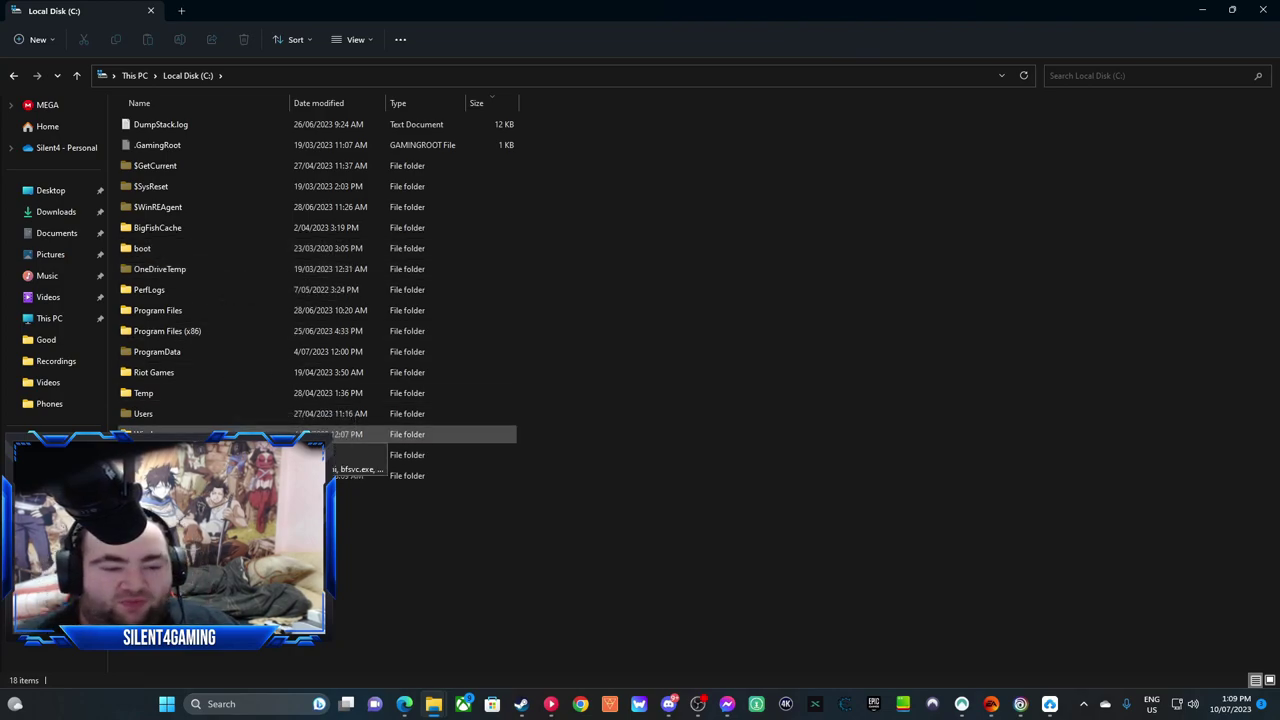
pyautogui.doubleClick(186, 413)
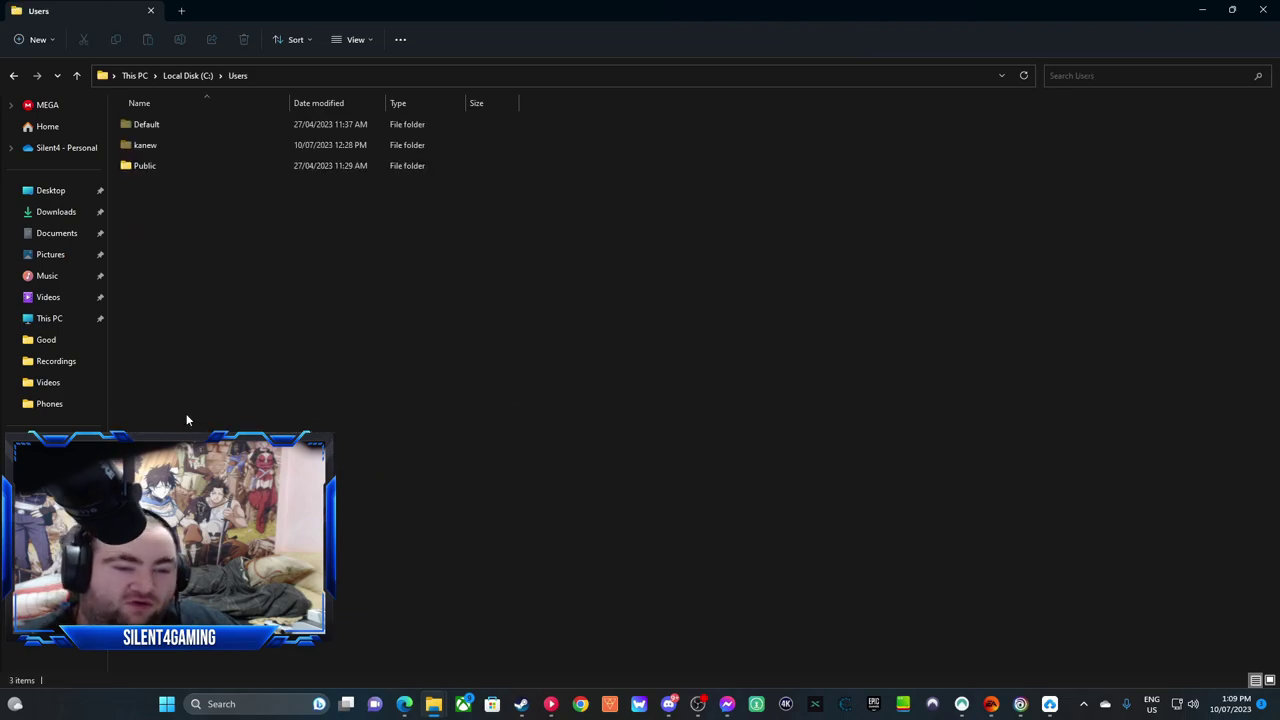
pyautogui.click(194, 148)
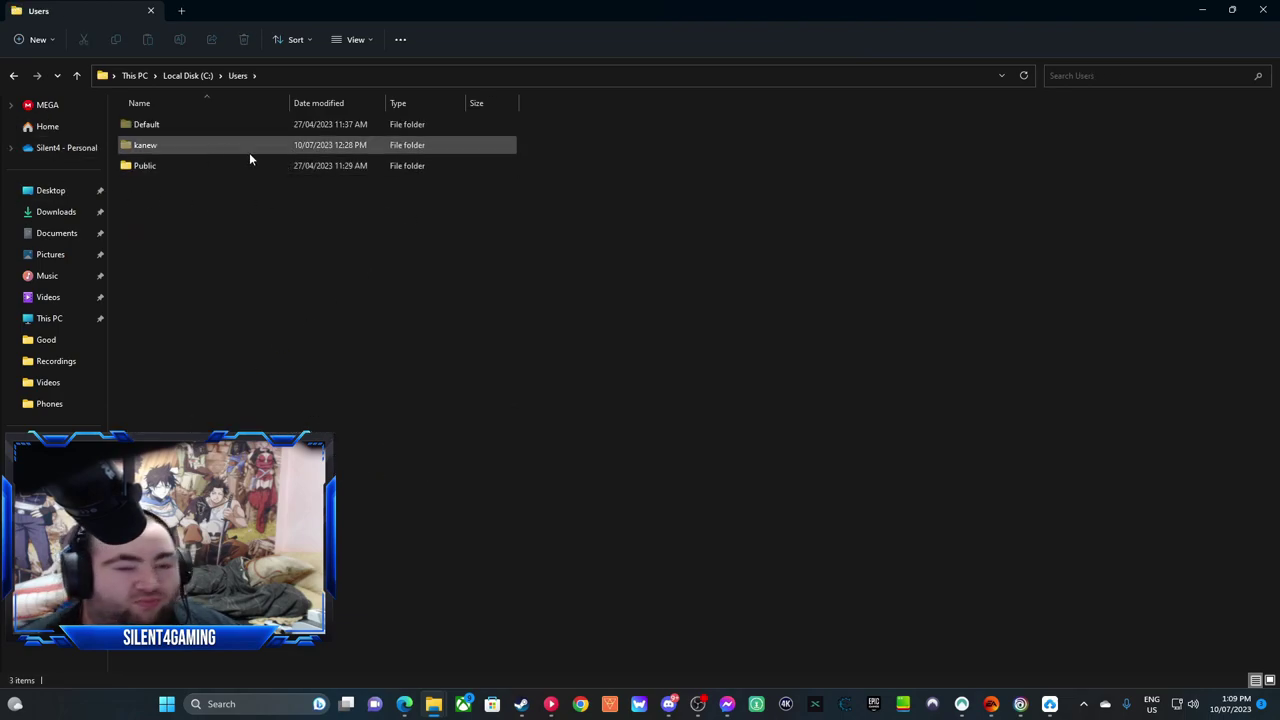
pyautogui.doubleClick(244, 146)
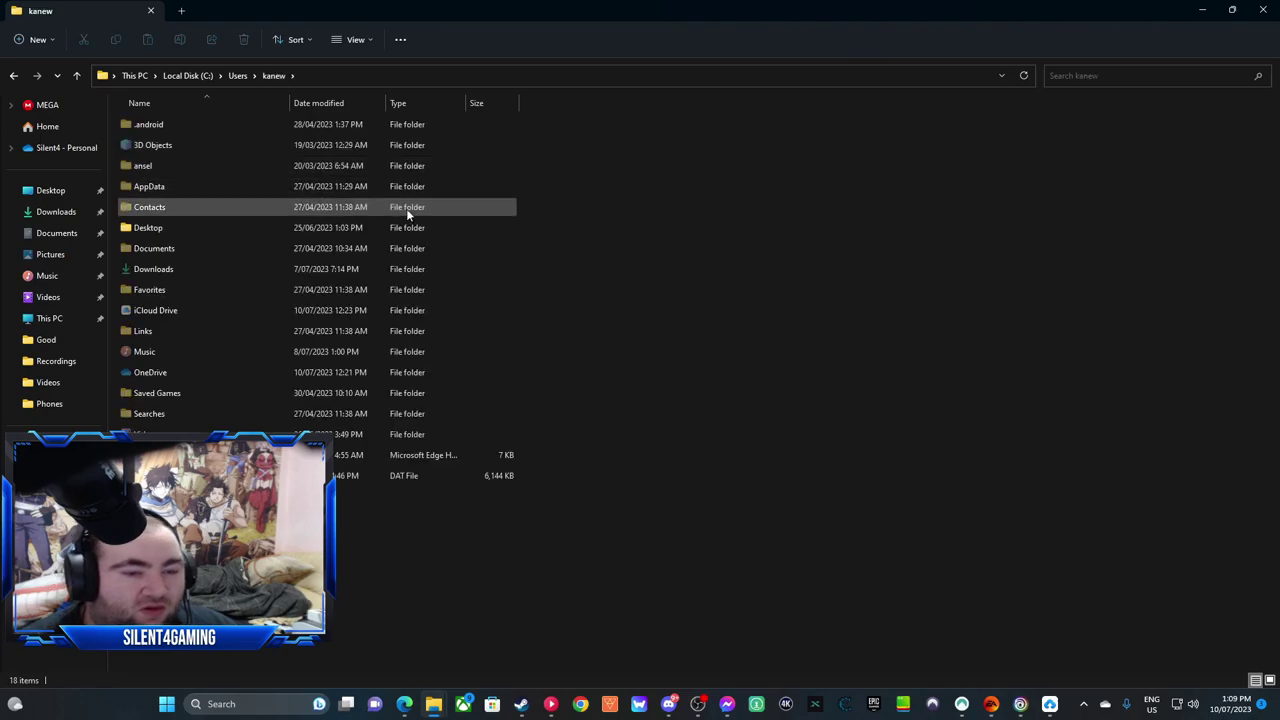
pyautogui.doubleClick(211, 193)
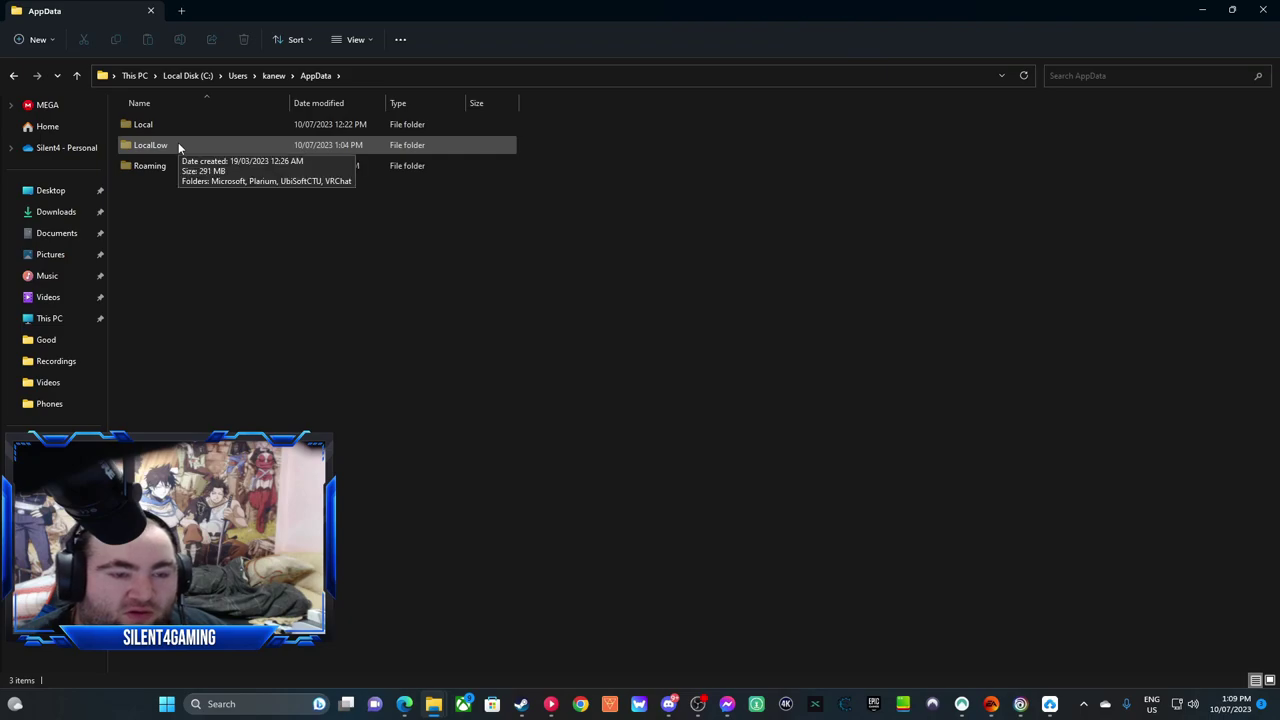
pyautogui.doubleClick(179, 148)
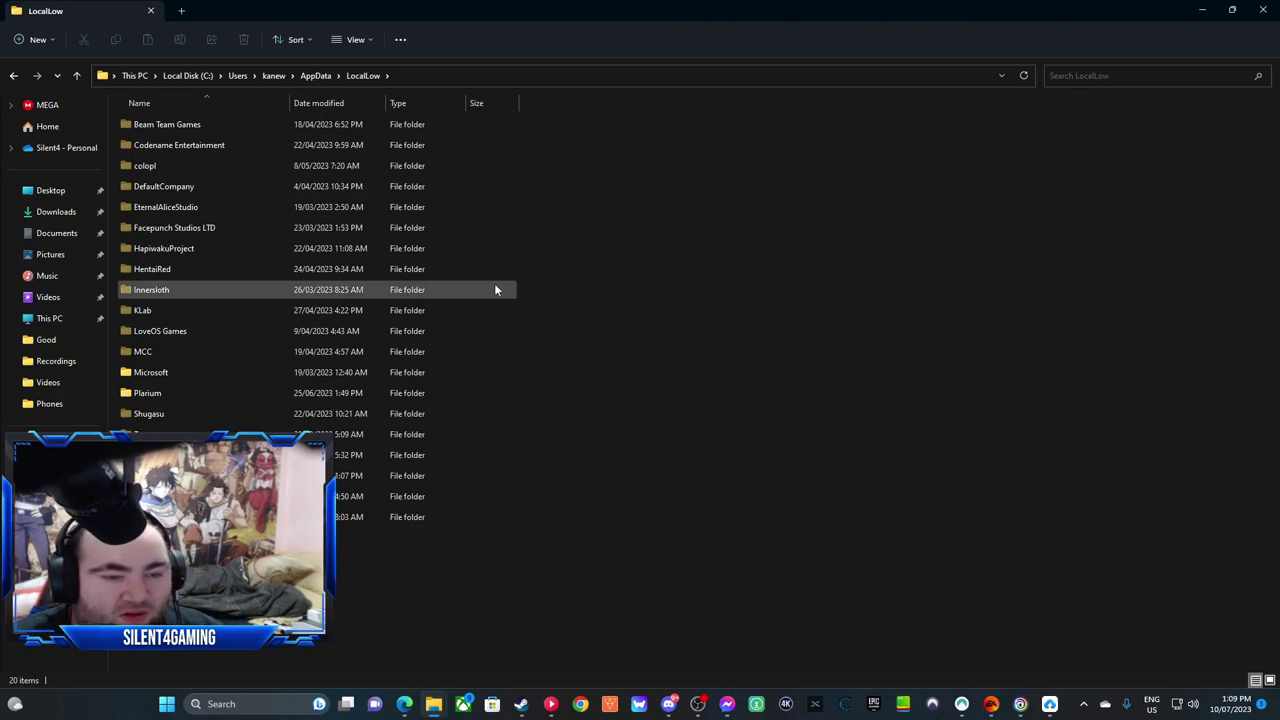
# Delete the Innersloth folder from LocalLow.
pyautogui.click(286, 289)
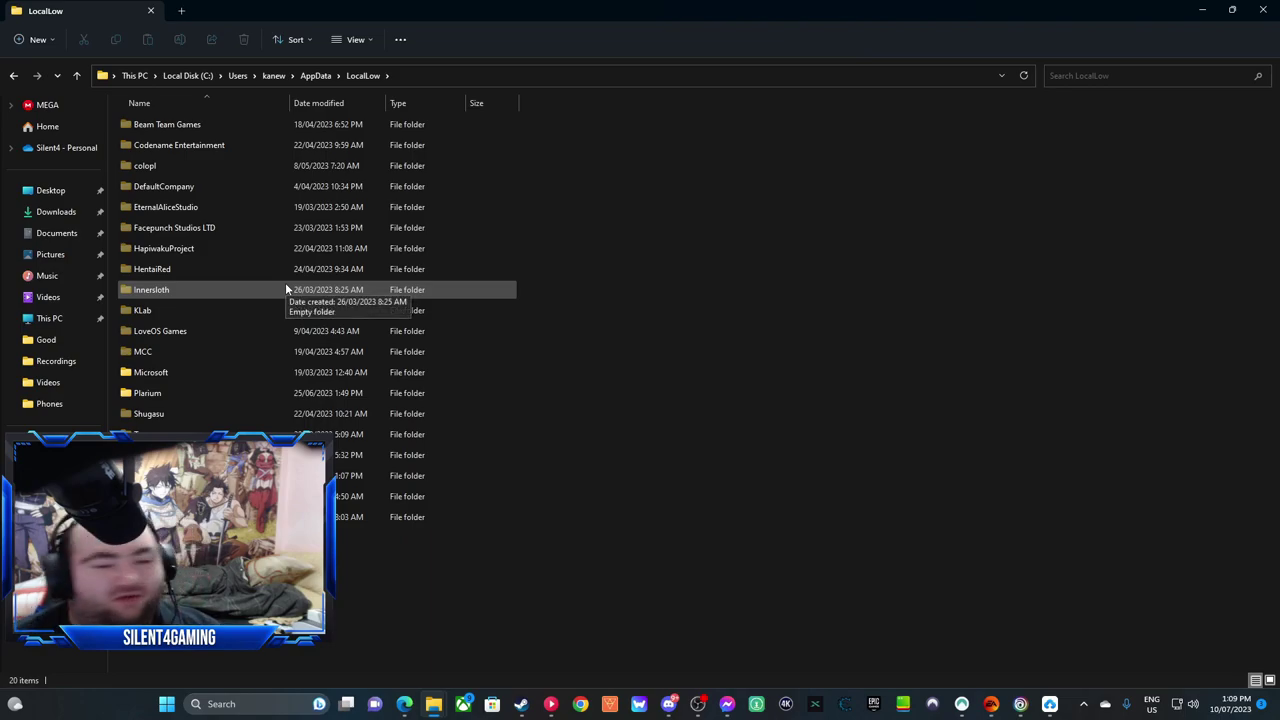
pyautogui.click(286, 289)
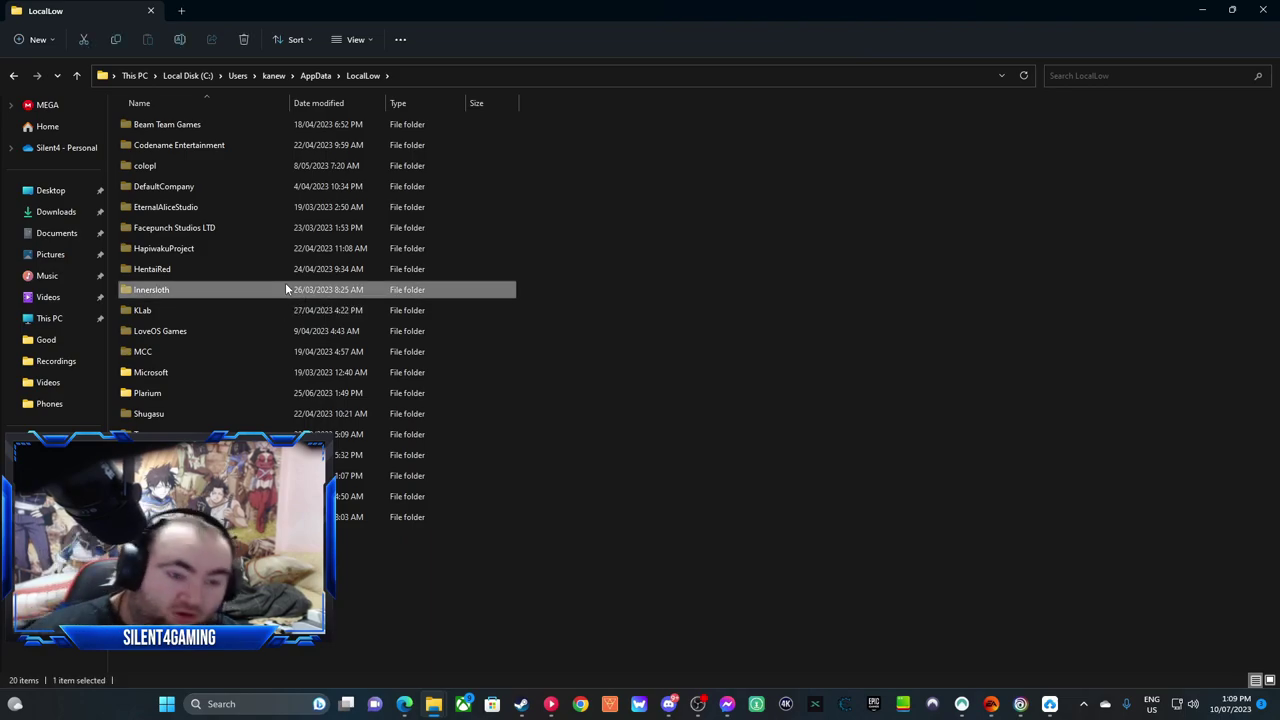
pyautogui.press('Delete')
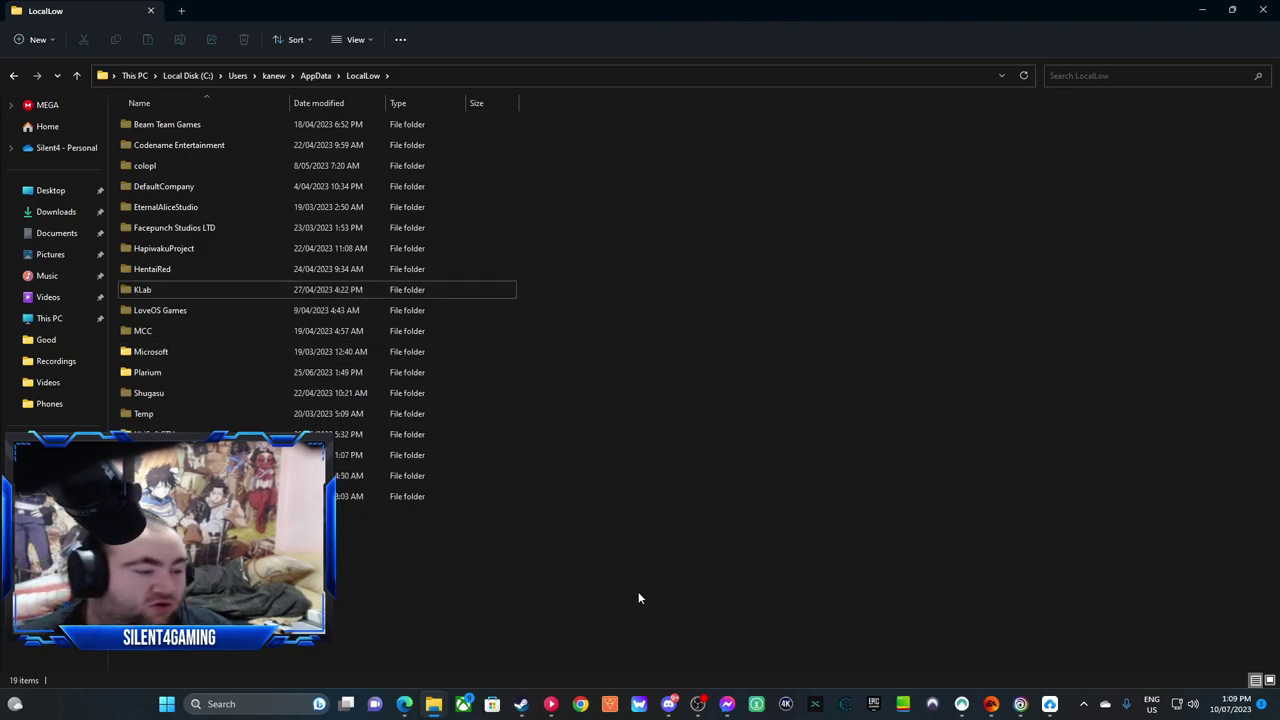
pyautogui.moveTo(433, 704)
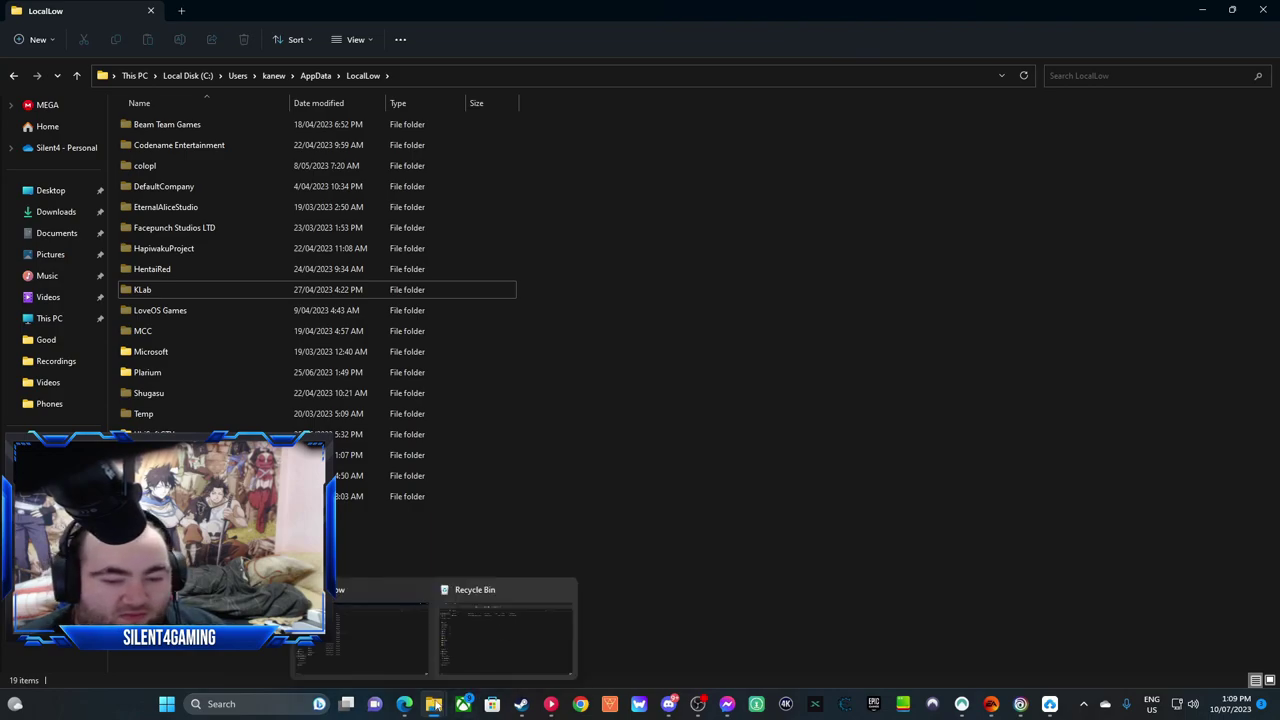
# Permanently delete Innersloth from the Recycle Bin, confirming the prompt.
pyautogui.click(512, 623)
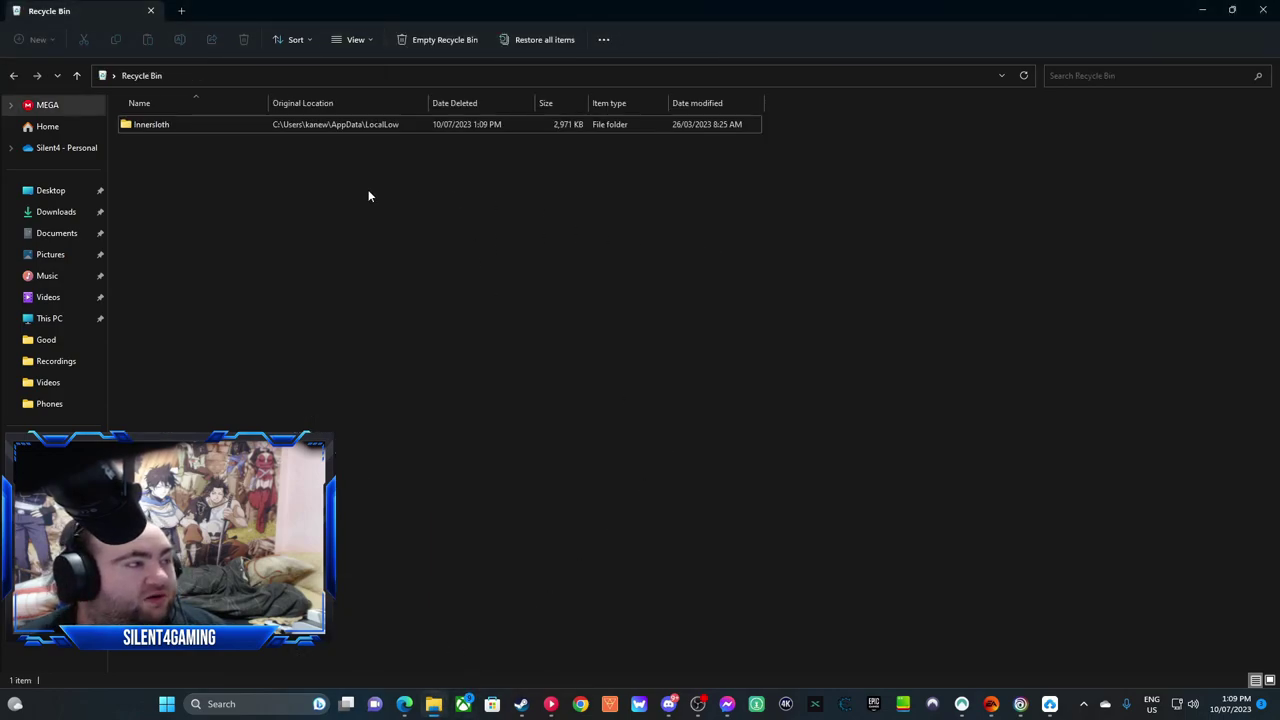
pyautogui.moveTo(368, 196); pyautogui.dragTo(584, 125)
pyautogui.press('Delete')
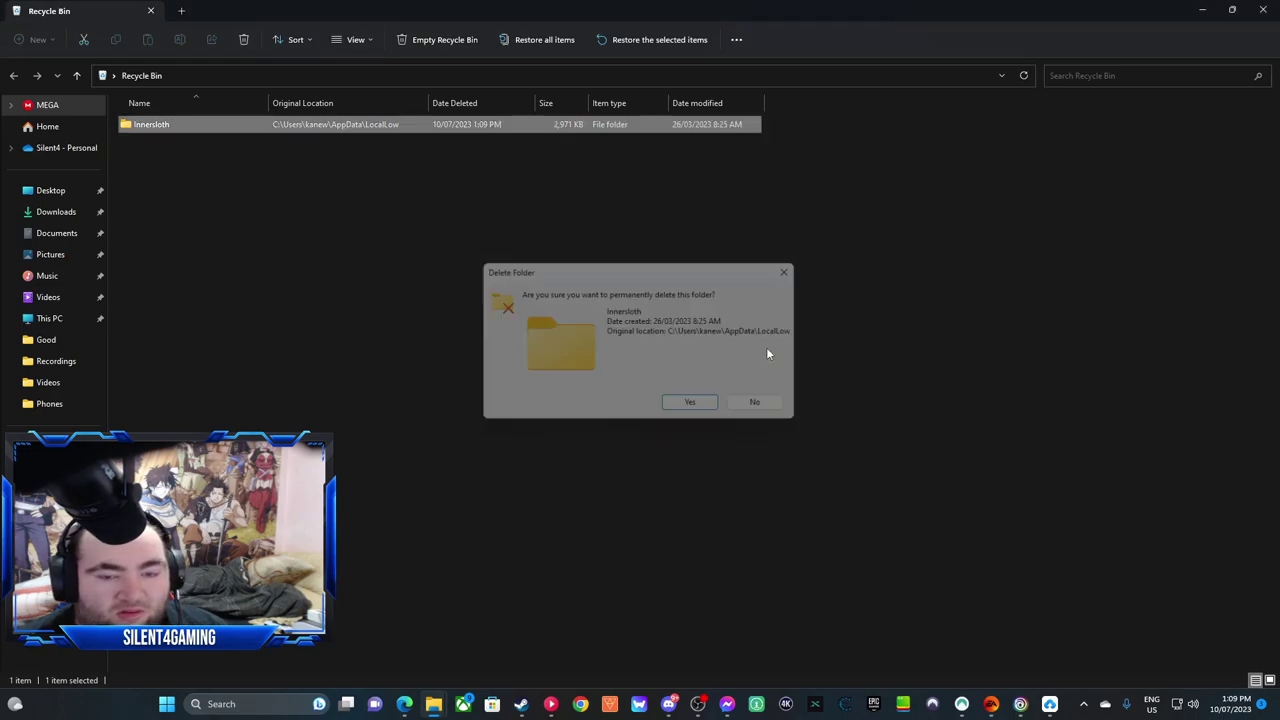
pyautogui.press('Return')
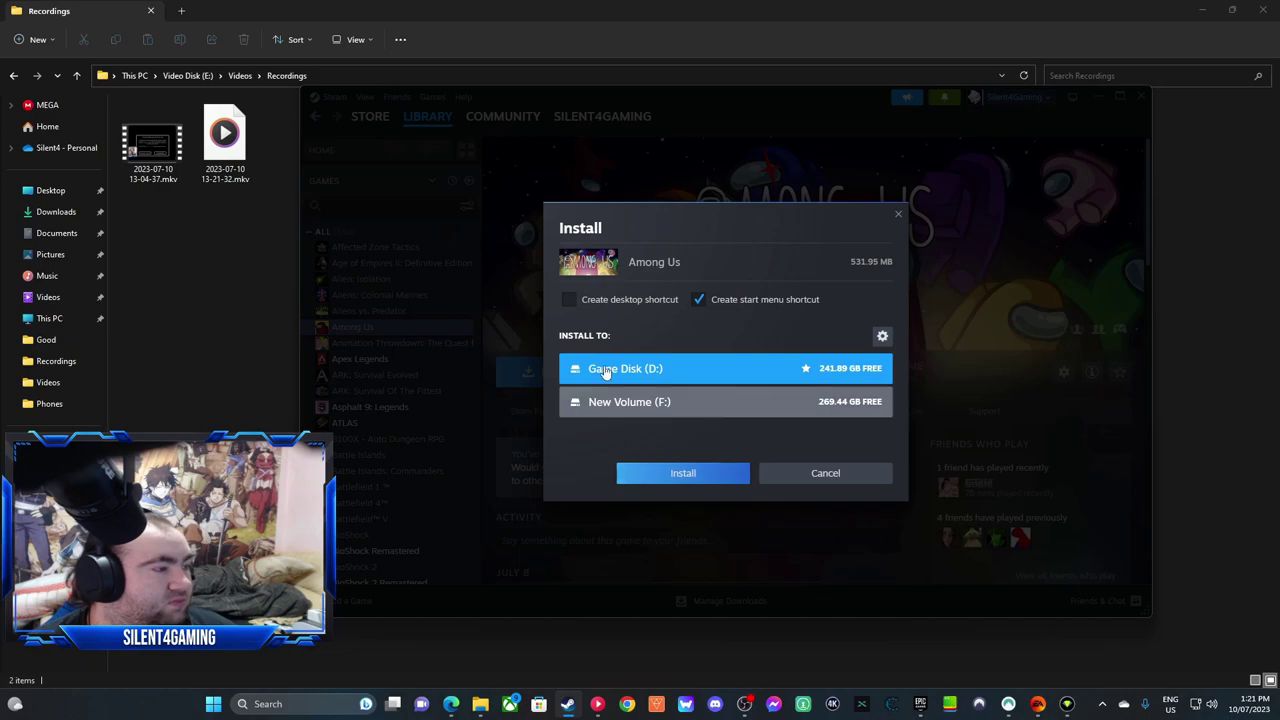
# Install Among Us onto New Volume (F:) and move the Steam window aside.
pyautogui.click(697, 412)
pyautogui.click(677, 474)
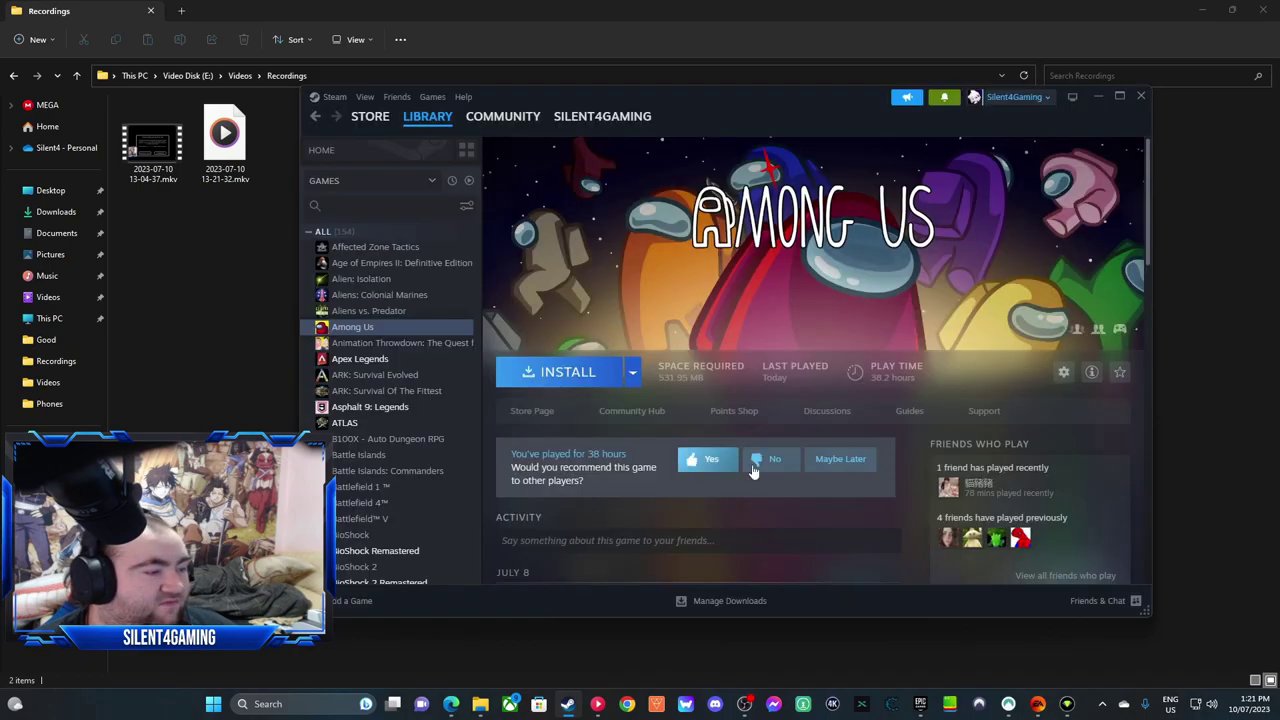
pyautogui.moveTo(805, 100); pyautogui.dragTo(1279, 160)
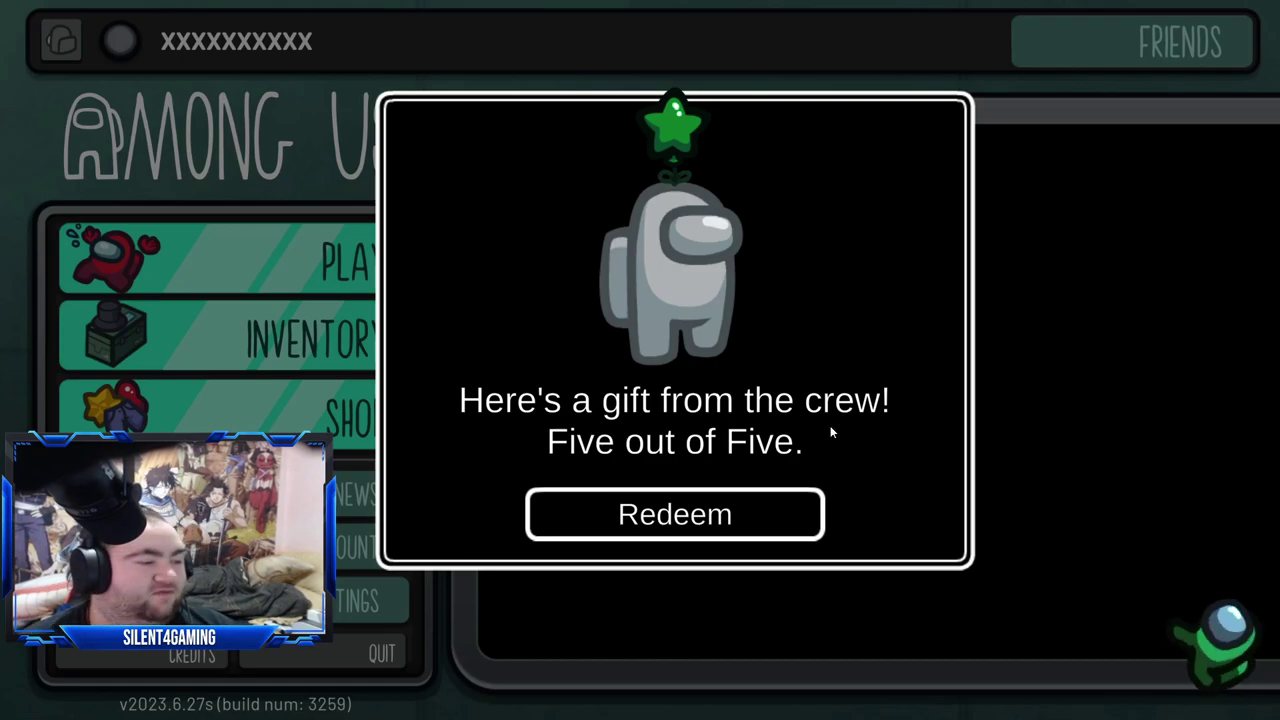
# Redeem the Five out of Five, Scream Mask and Scream Robes gifts, then close the announcements.
pyautogui.click(733, 504)
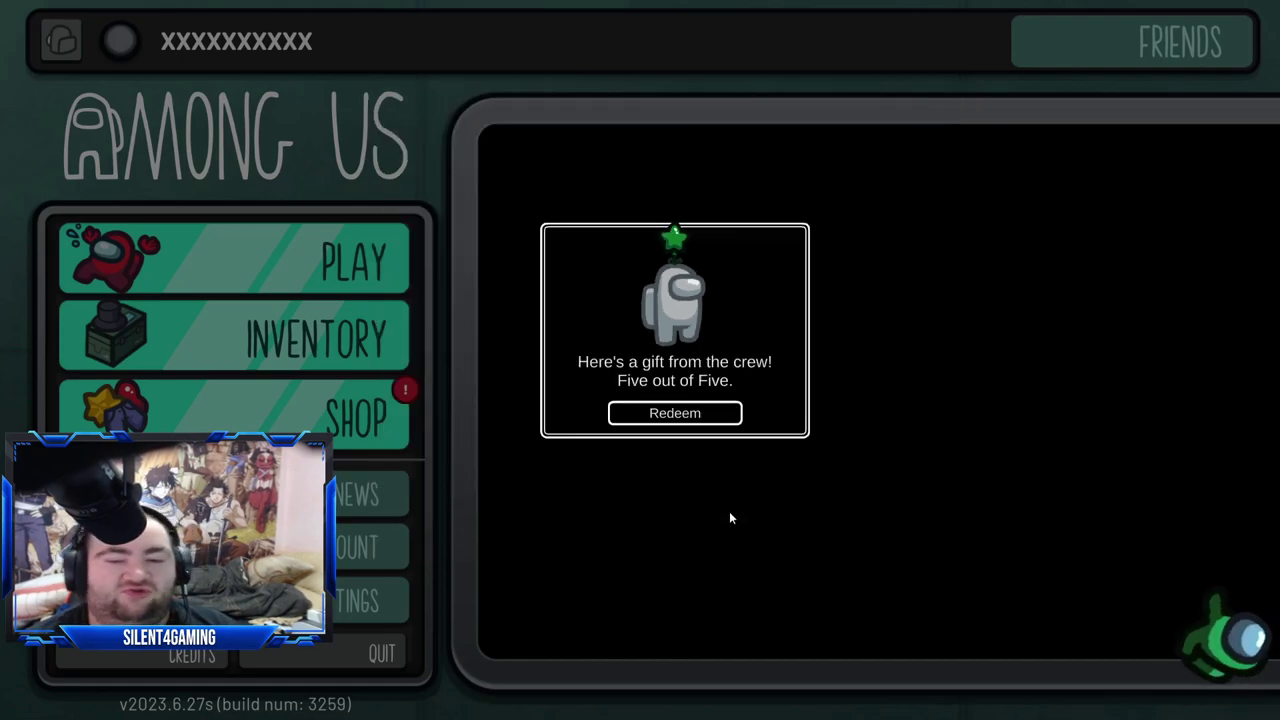
pyautogui.click(704, 513)
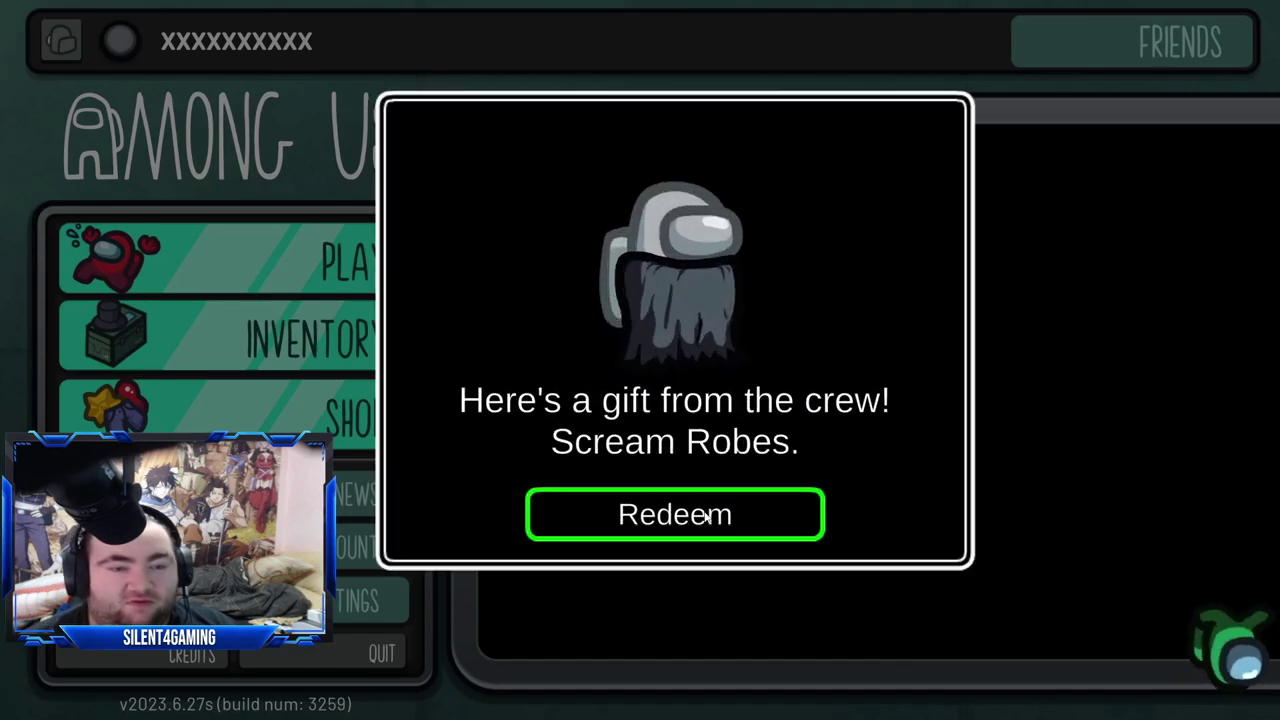
pyautogui.click(705, 516)
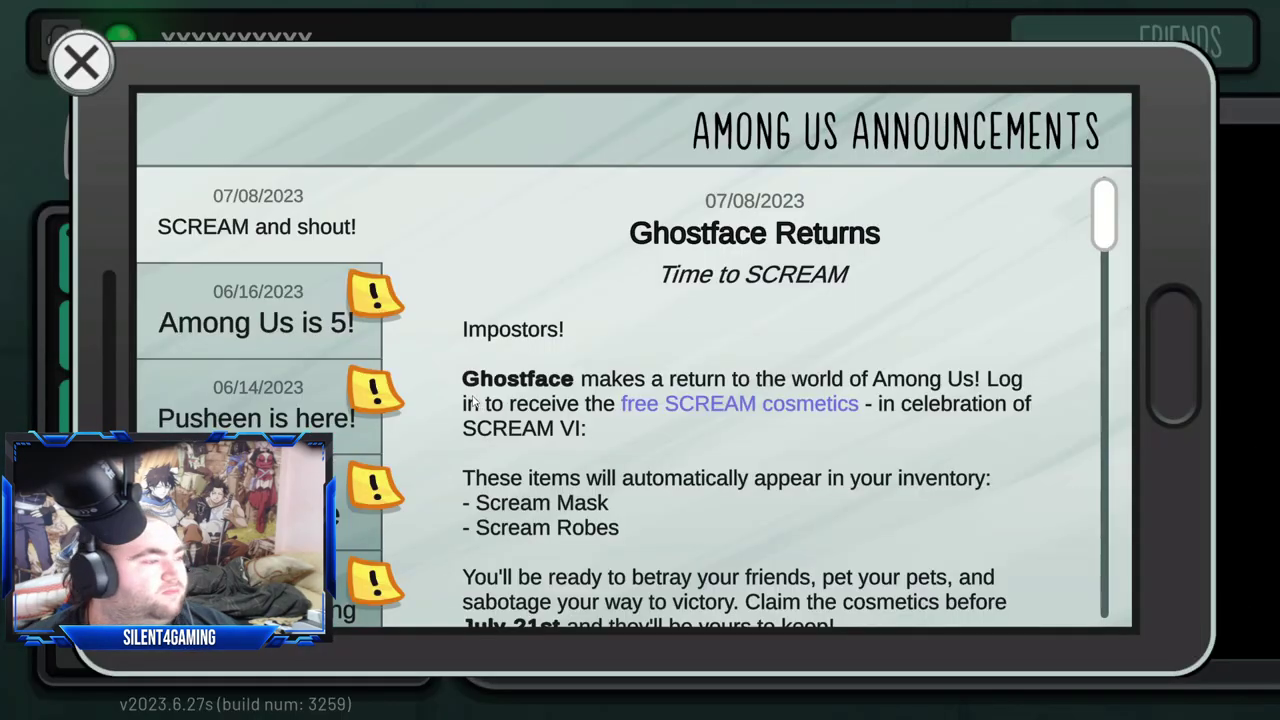
pyautogui.click(86, 67)
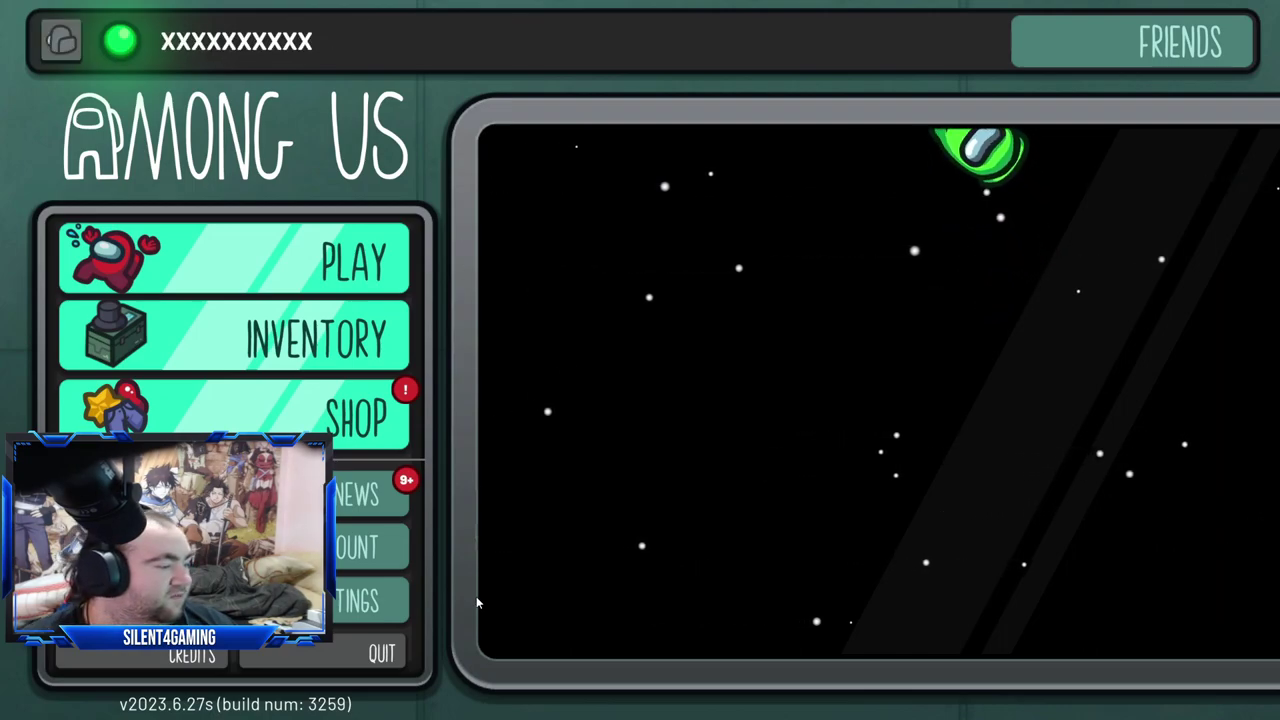
# Lower the music volume, review the Graphics and Data tabs, then close Settings.
pyautogui.click(372, 600)
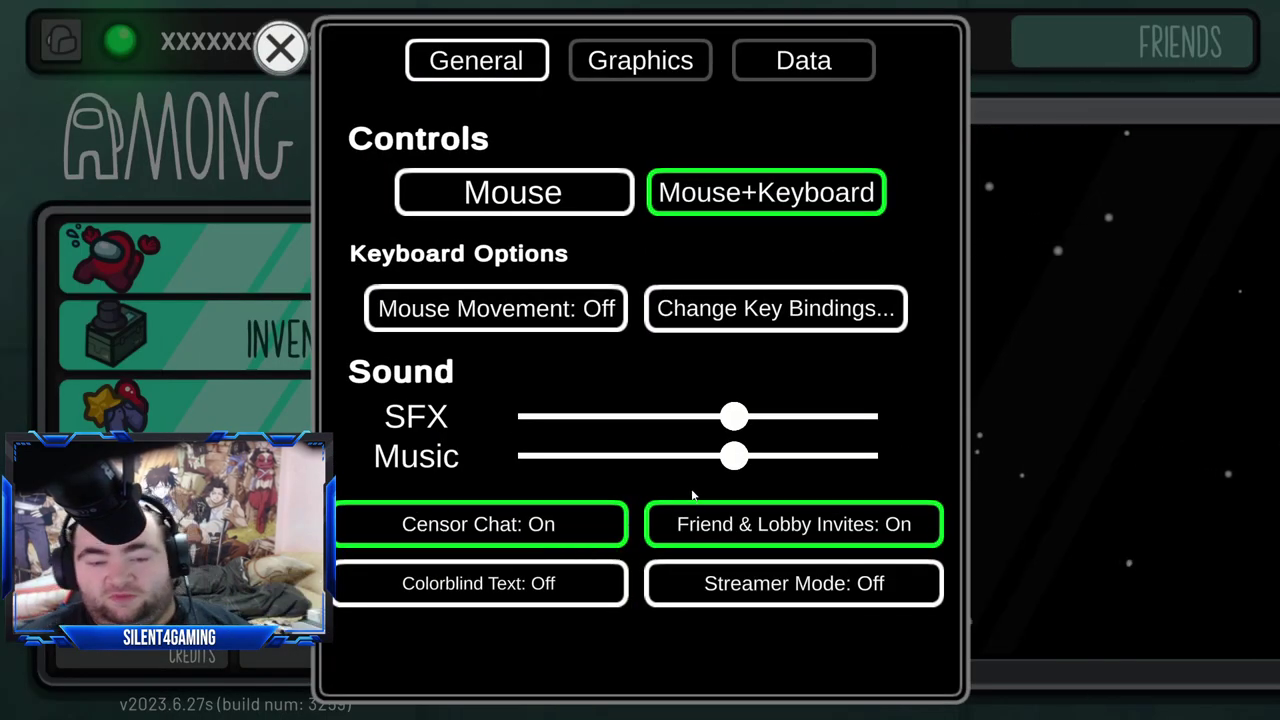
pyautogui.moveTo(734, 456); pyautogui.dragTo(558, 456)
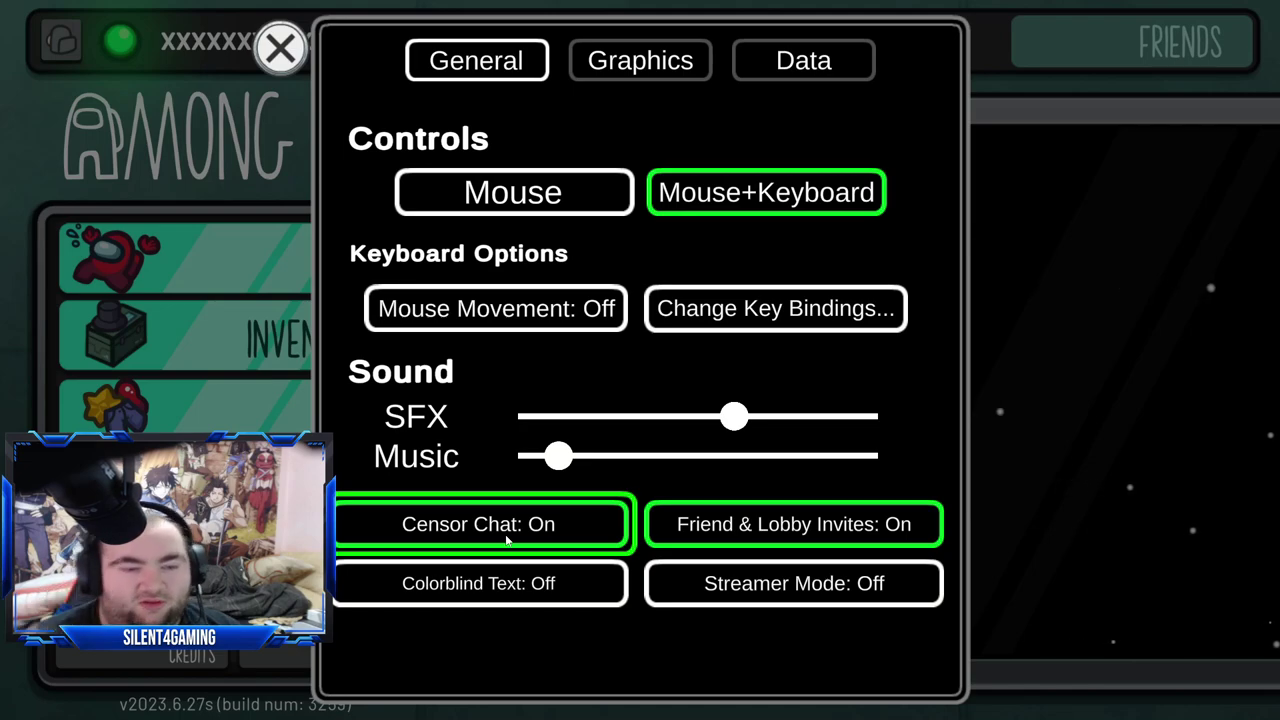
pyautogui.click(621, 65)
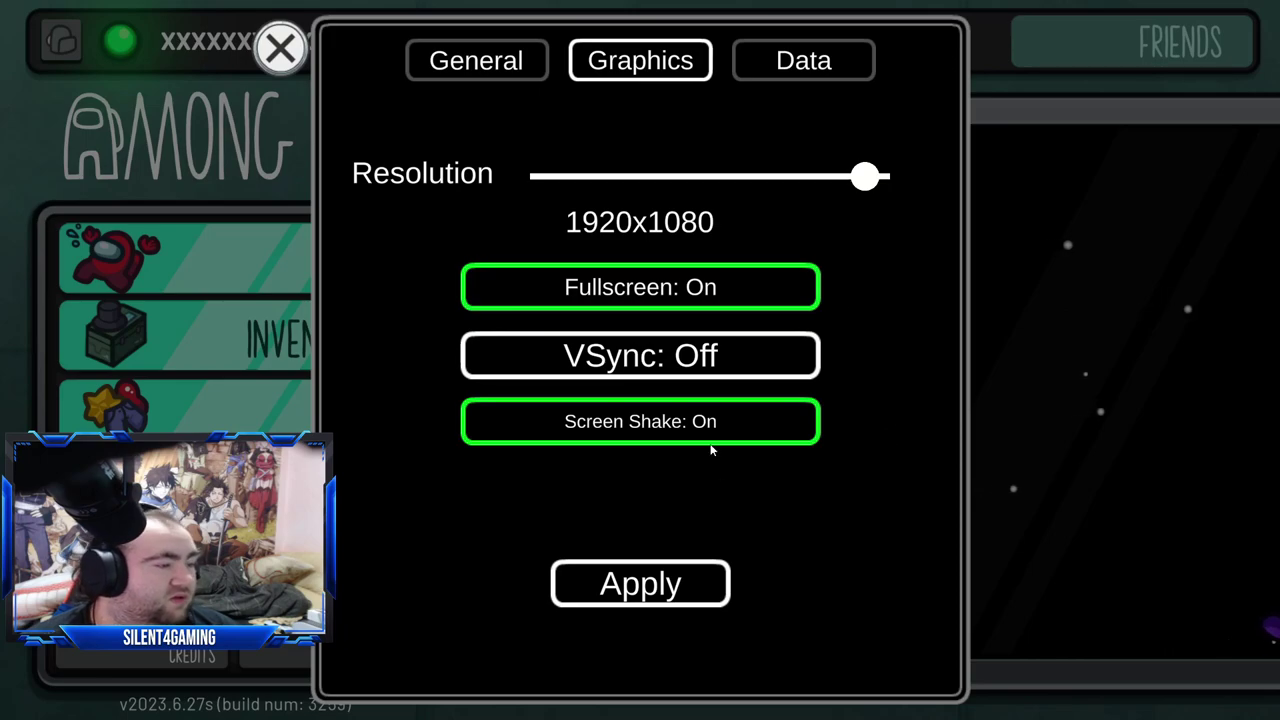
pyautogui.click(800, 76)
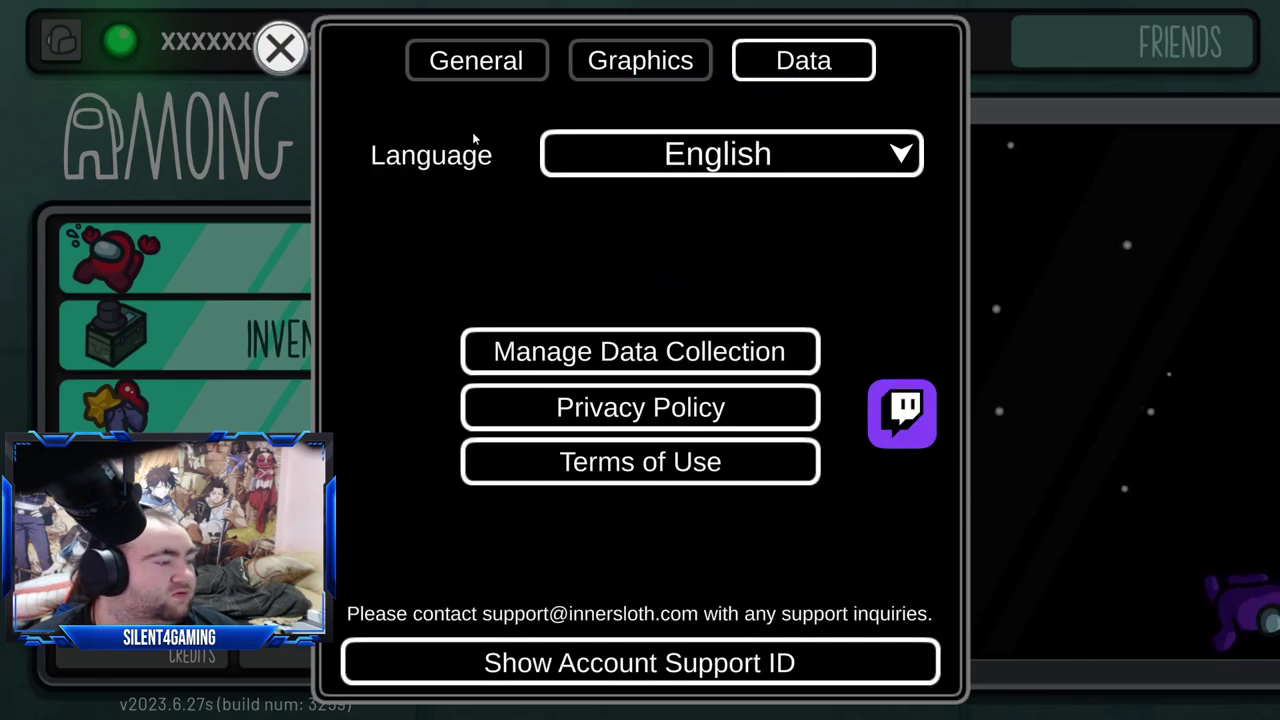
pyautogui.click(302, 48)
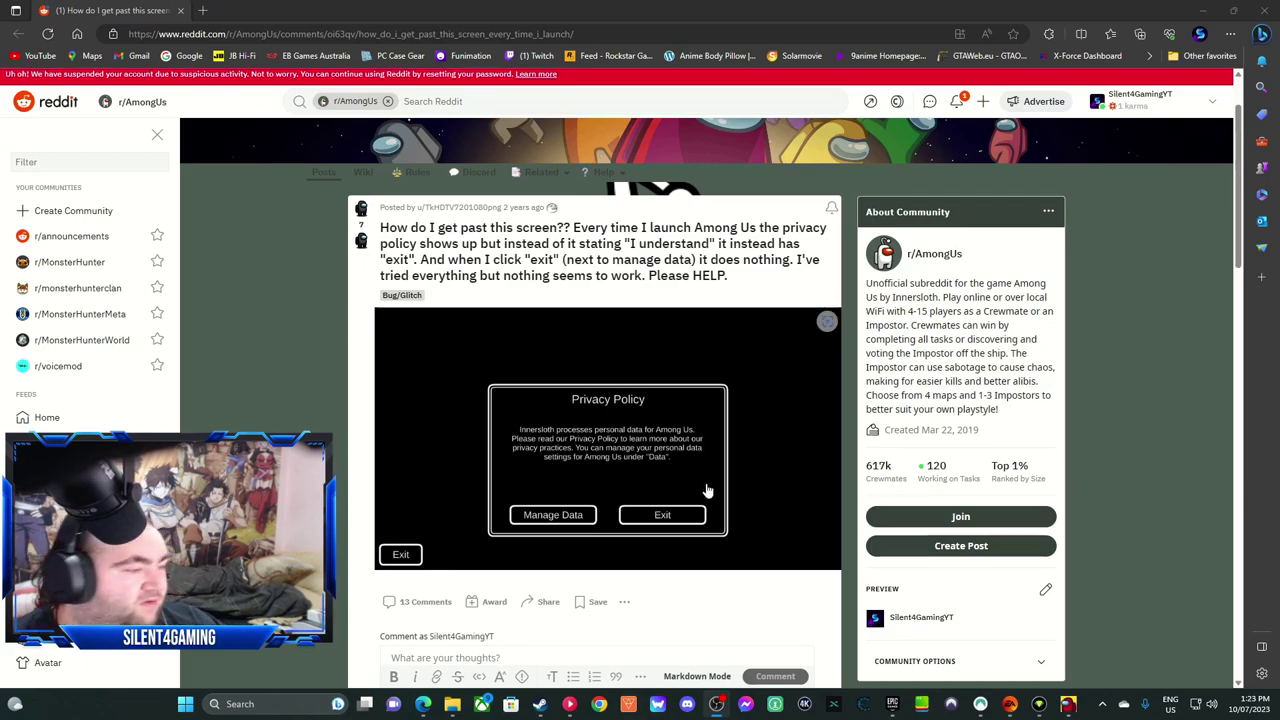
pyautogui.moveTo(638, 392)
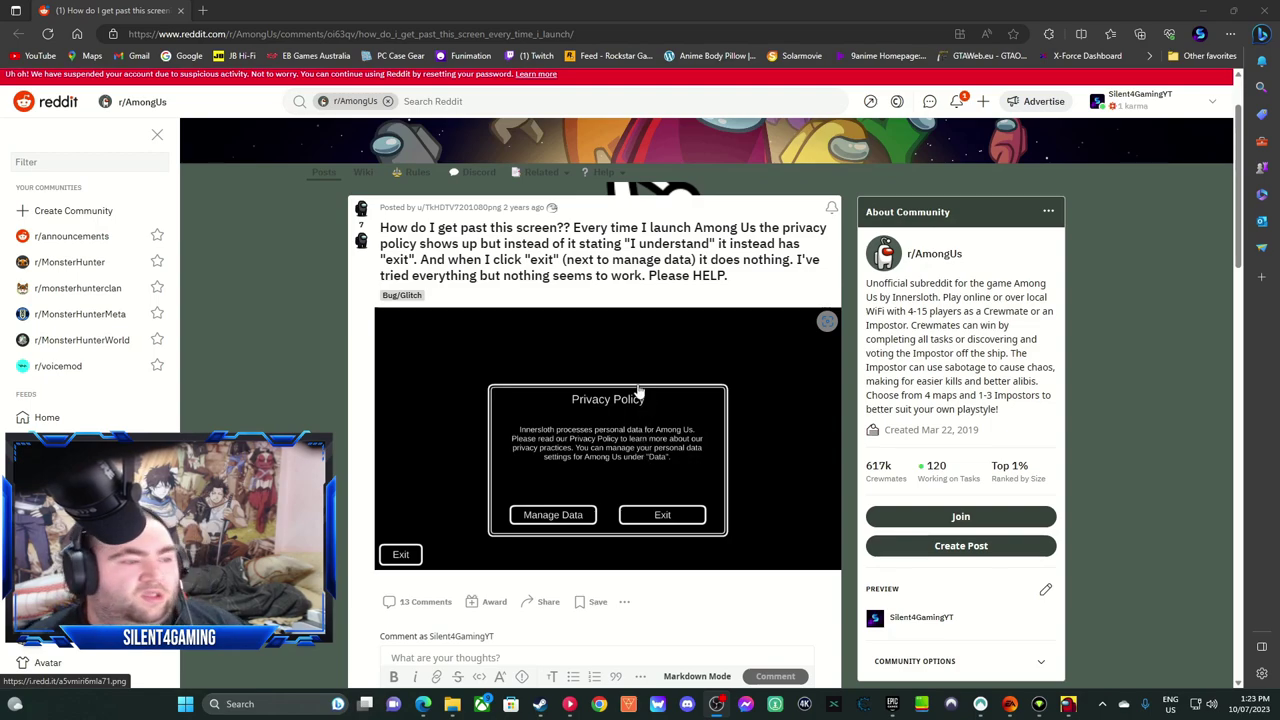
pyautogui.scroll(-3, 650, 388)
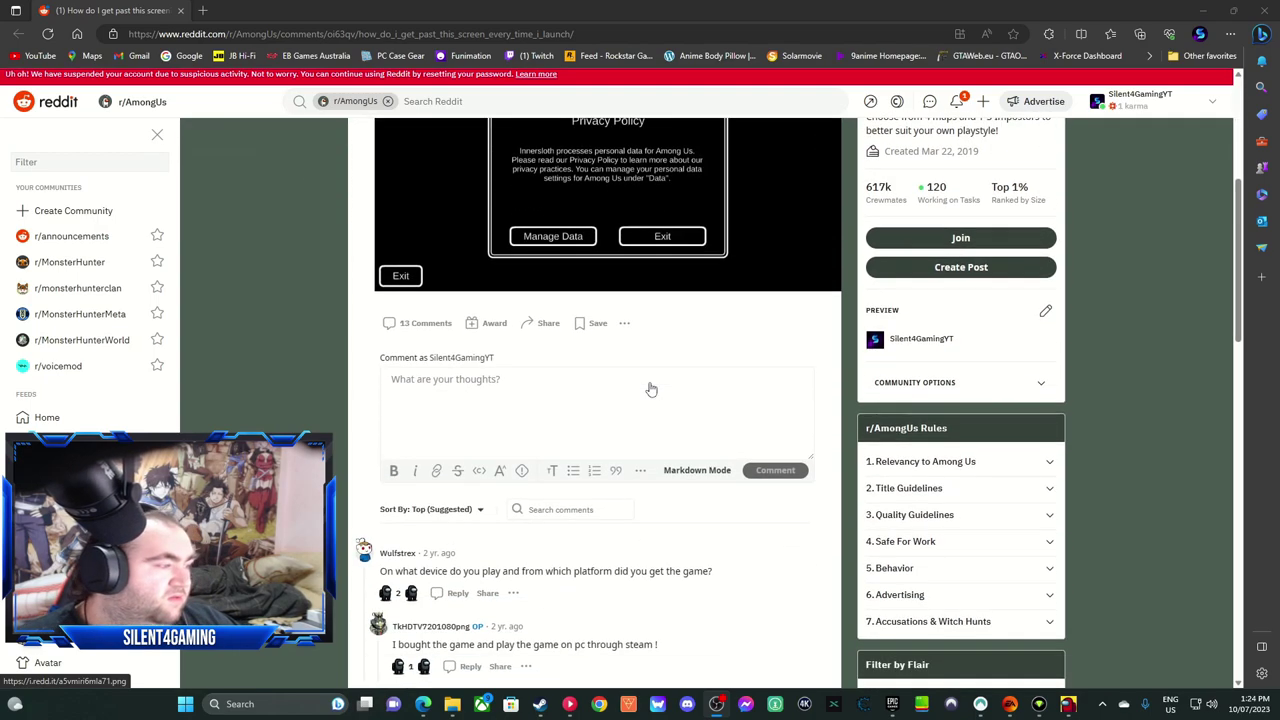
pyautogui.scroll(-1, 650, 388)
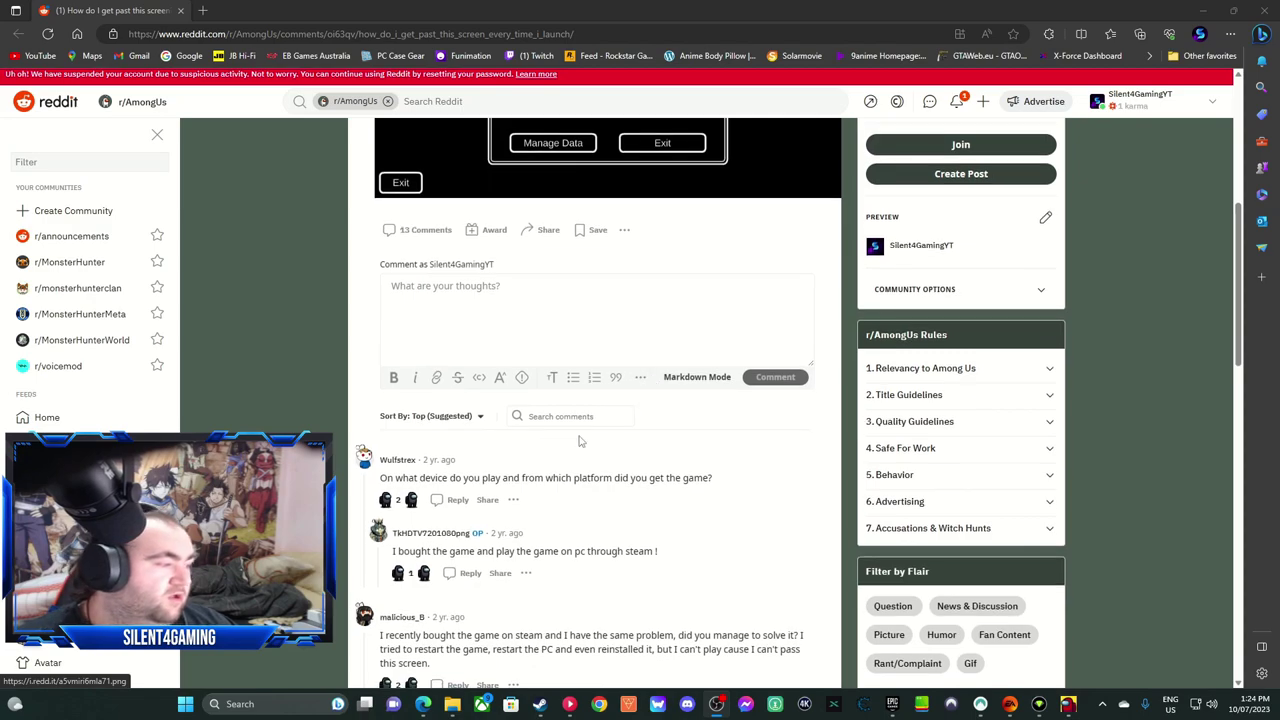
pyautogui.scroll(-1, 597, 437)
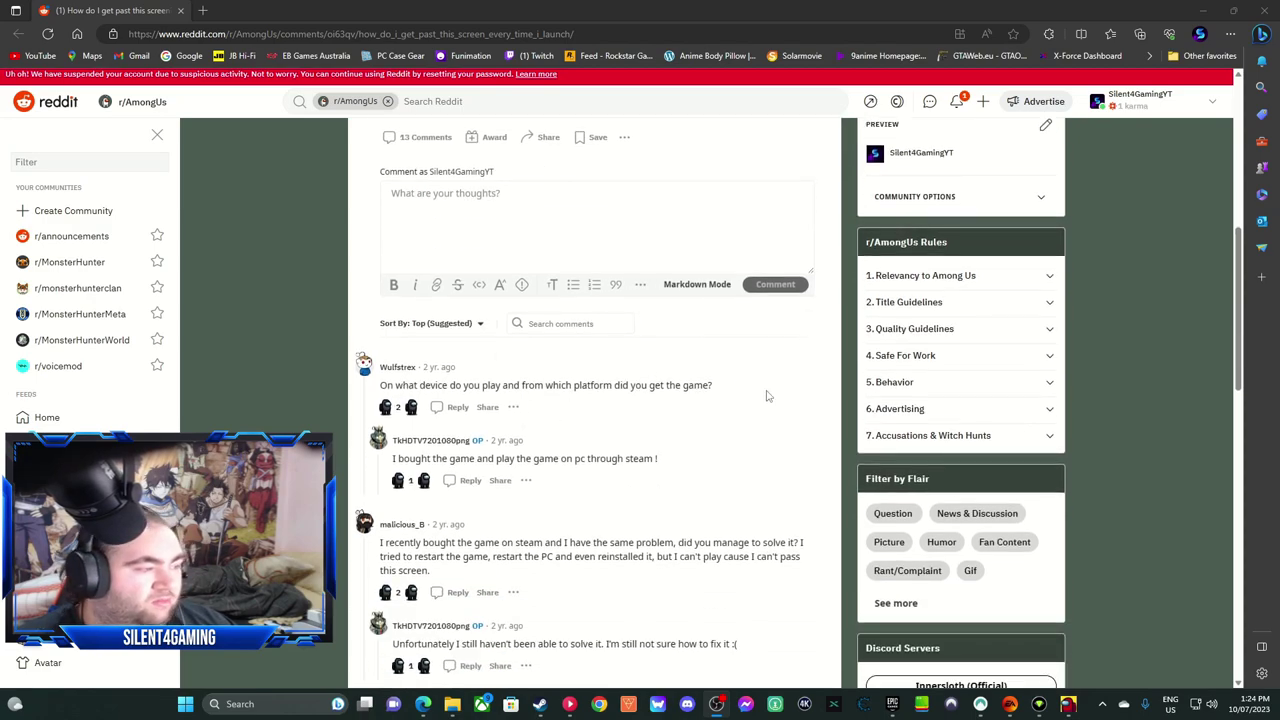
pyautogui.scroll(-1, 573, 443)
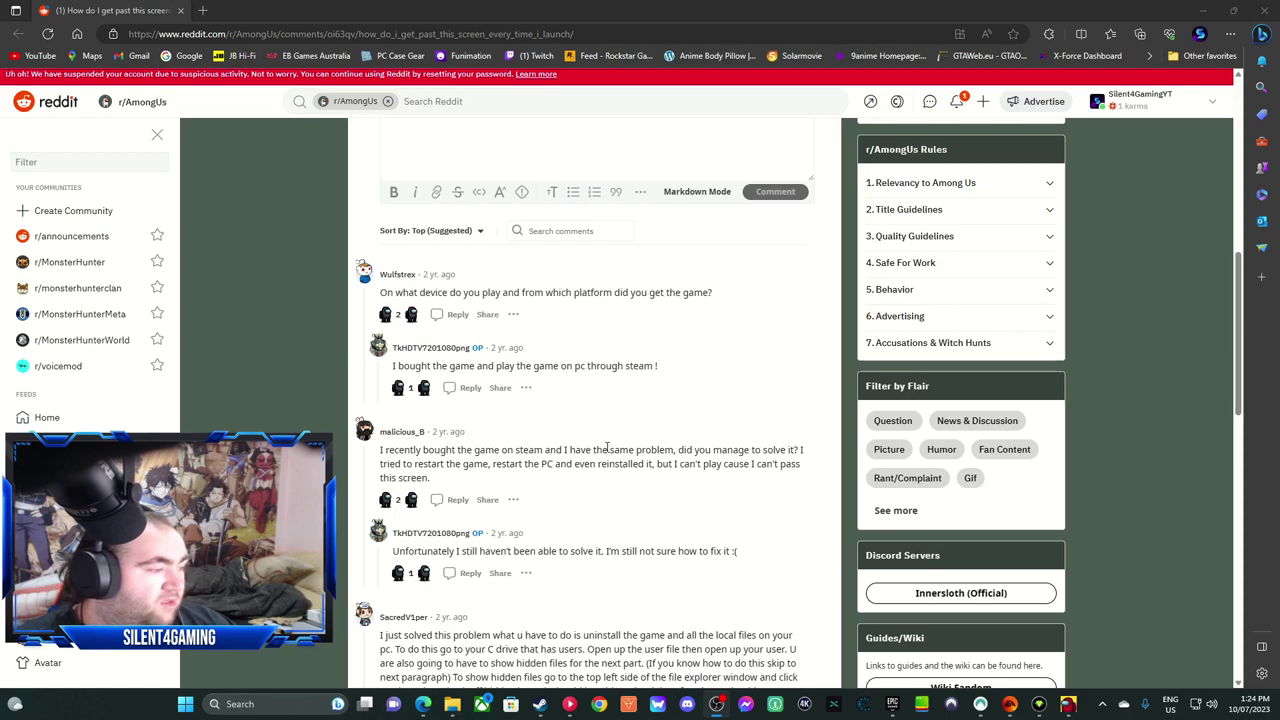
pyautogui.scroll(-1, 606, 447)
pyautogui.scroll(-2, 566, 372)
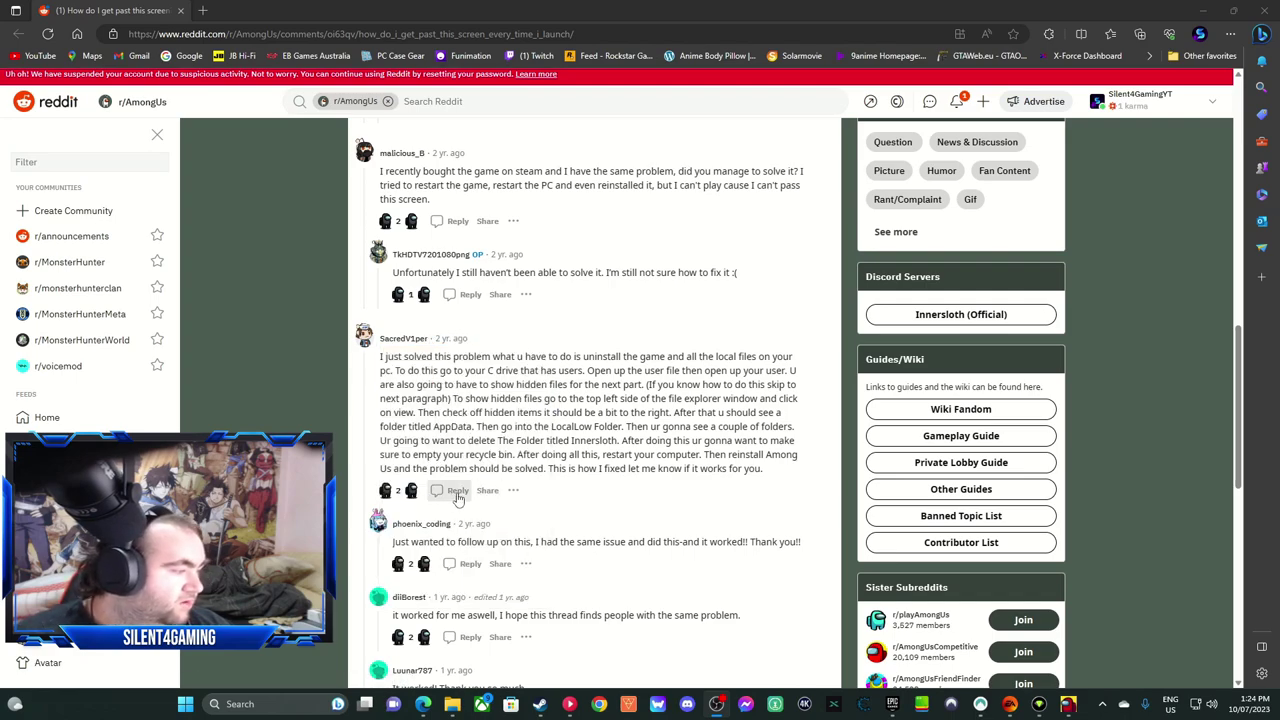
pyautogui.click(540, 494)
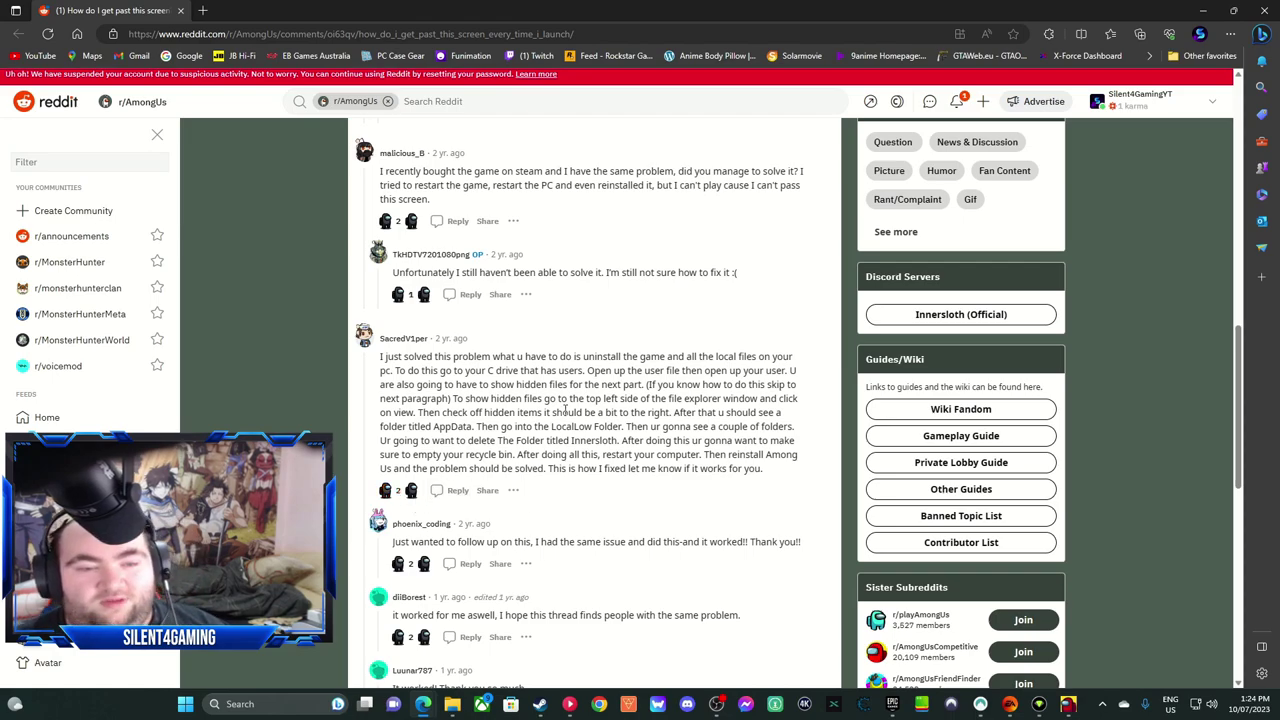
pyautogui.click(513, 491)
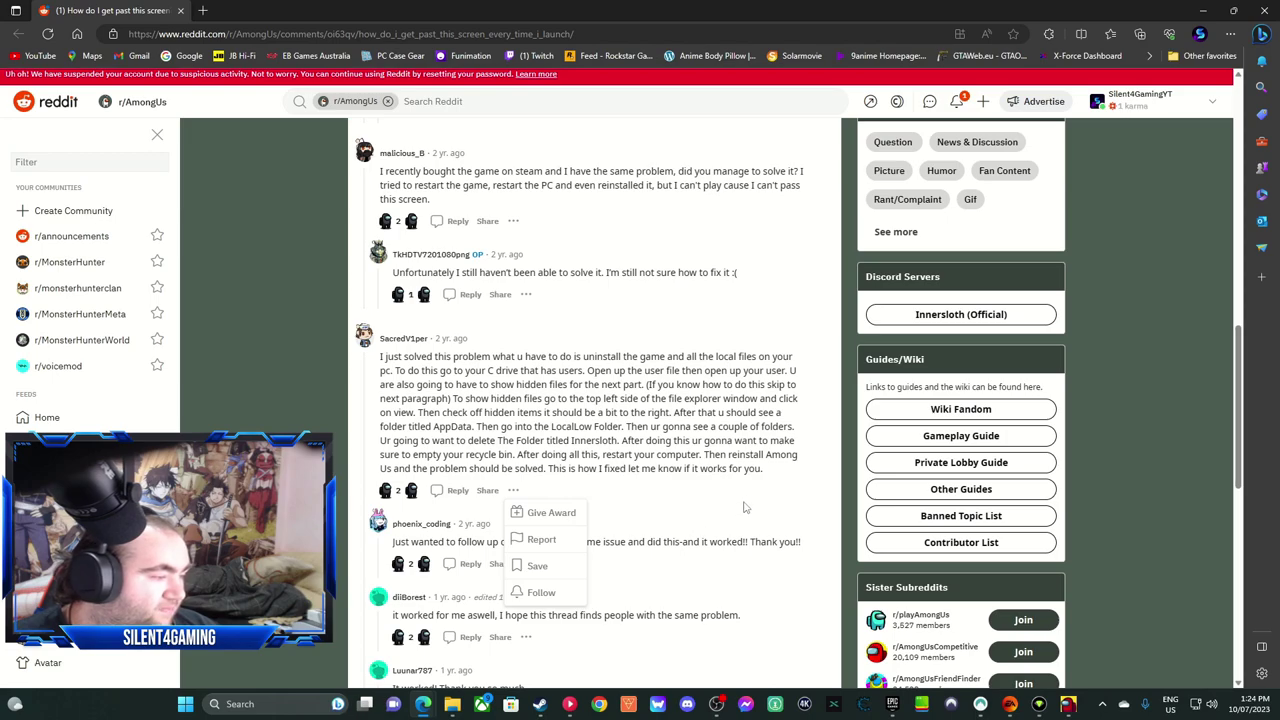
pyautogui.scroll(3, 799, 497)
pyautogui.scroll(2, 799, 497)
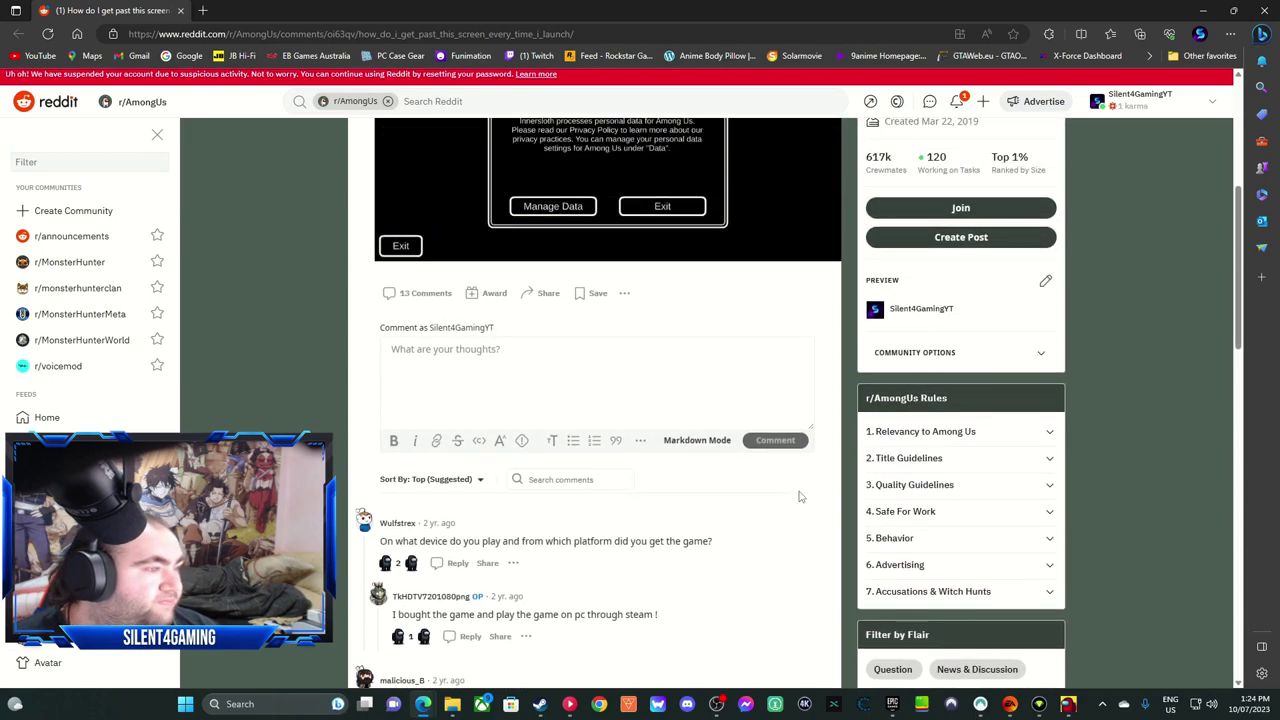
pyautogui.scroll(3, 700, 520)
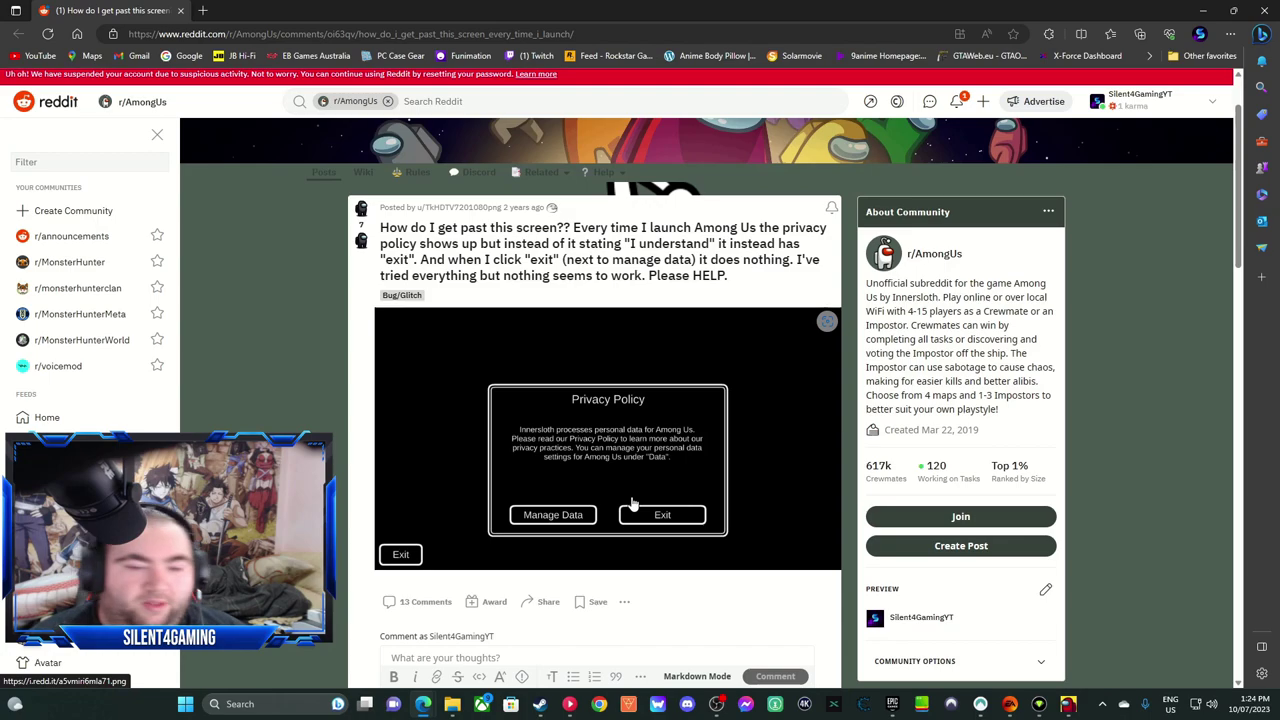